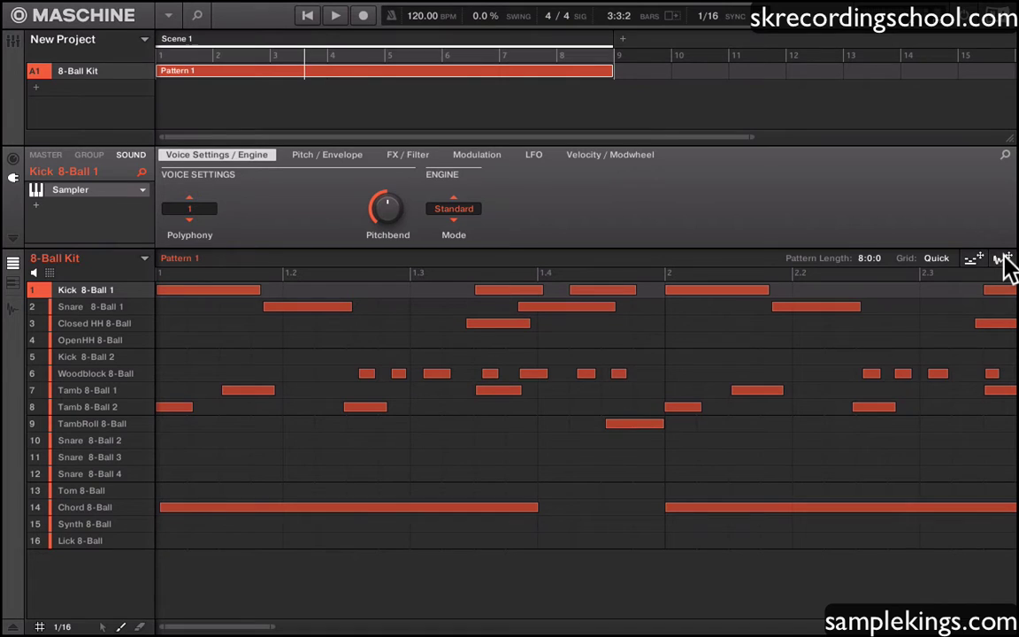
Play Pattern 1 of the 8-Ball Kit from the start, stop it, and bring up the View menu.
left_click(309, 17)
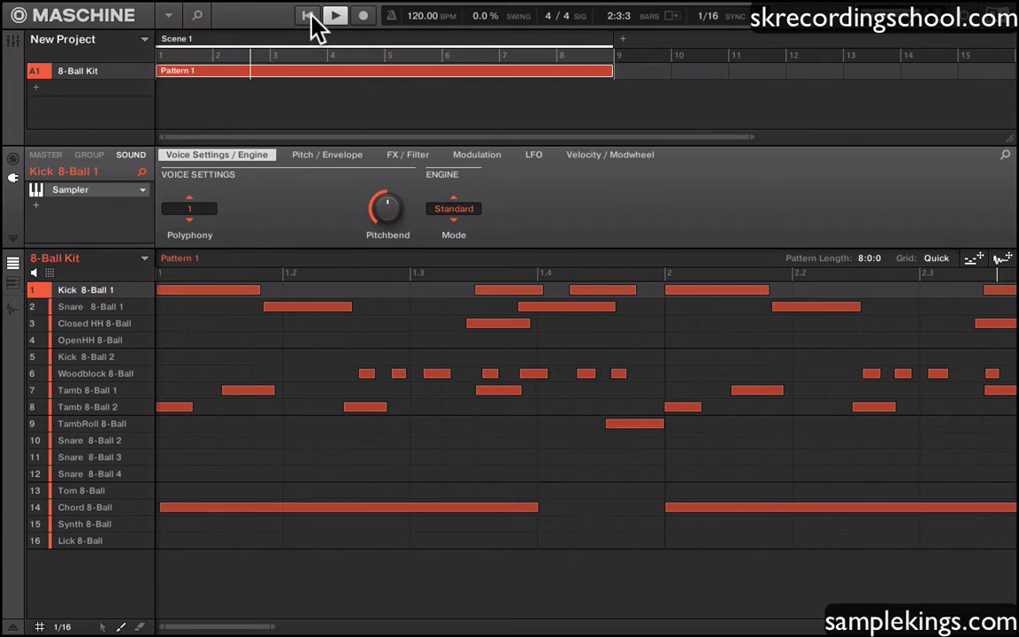
left_click(333, 16)
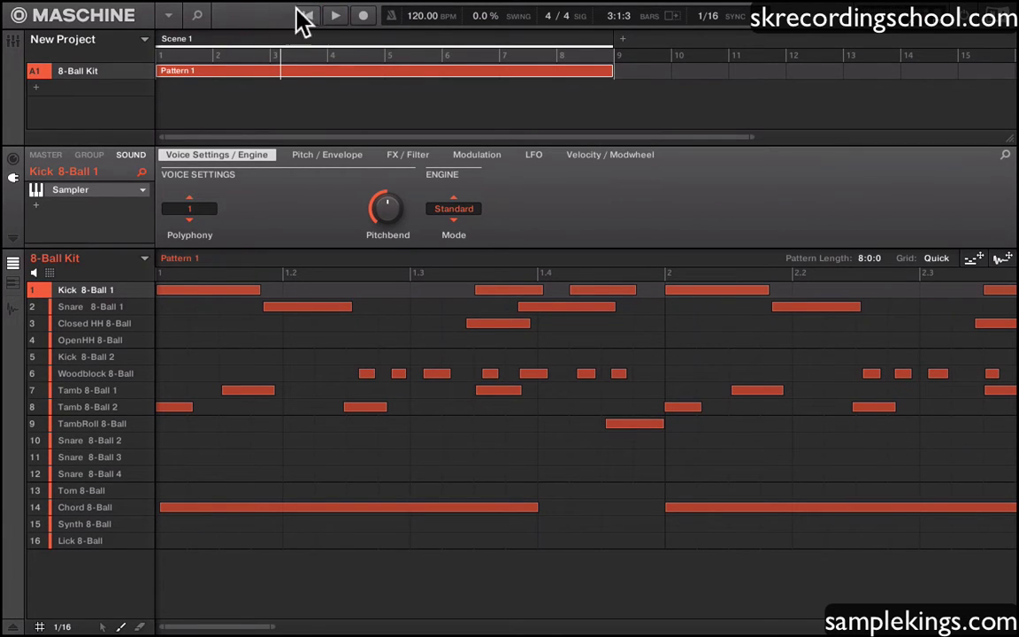
left_click(199, 10)
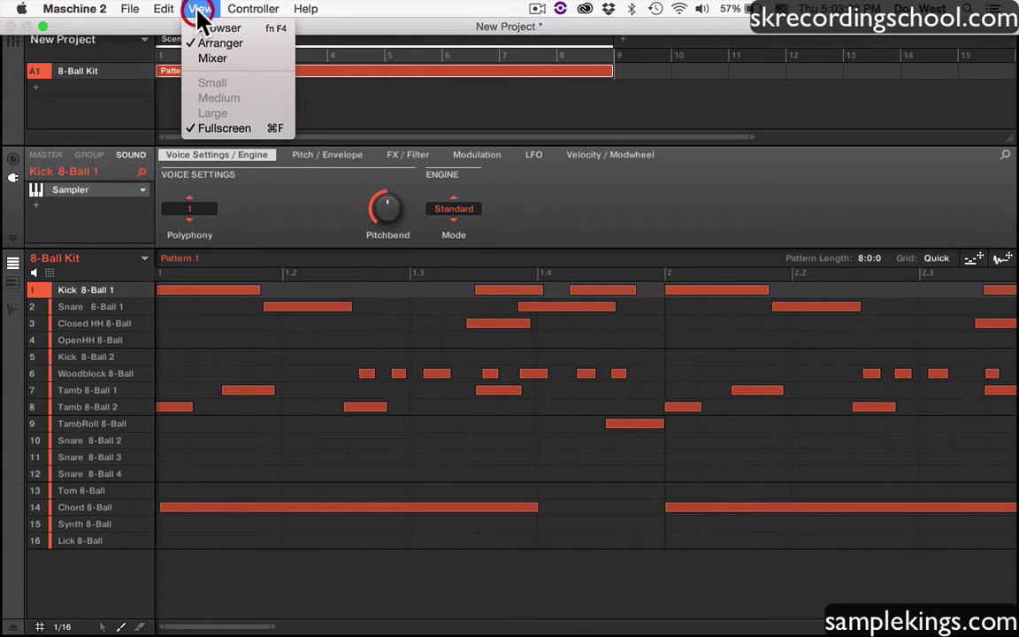
Turn off Fullscreen so Maschine 2 runs in a Small window over the desktop.
left_click(212, 128)
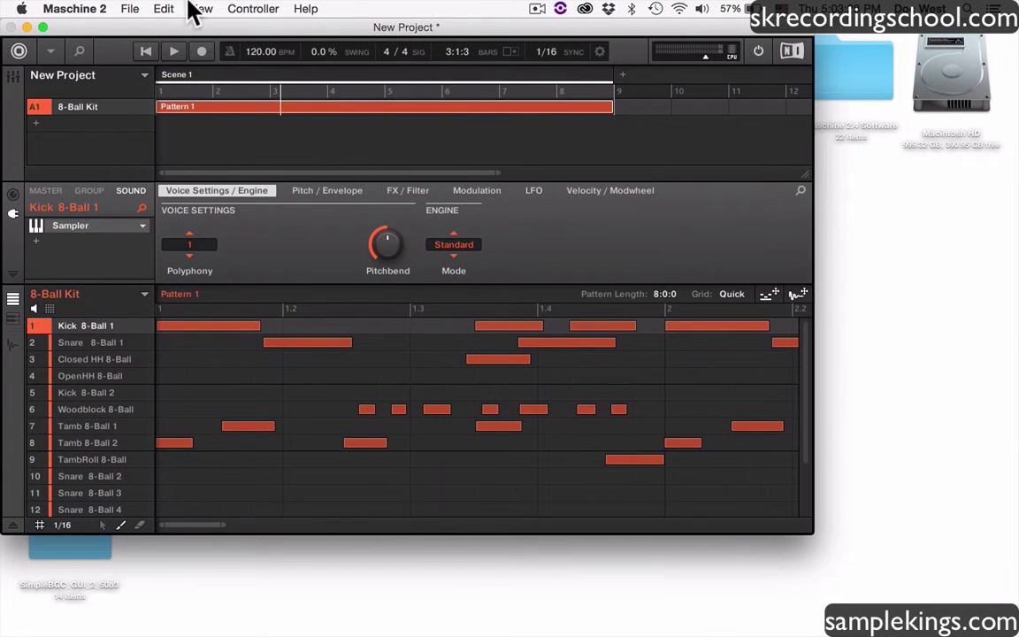
left_click(197, 8)
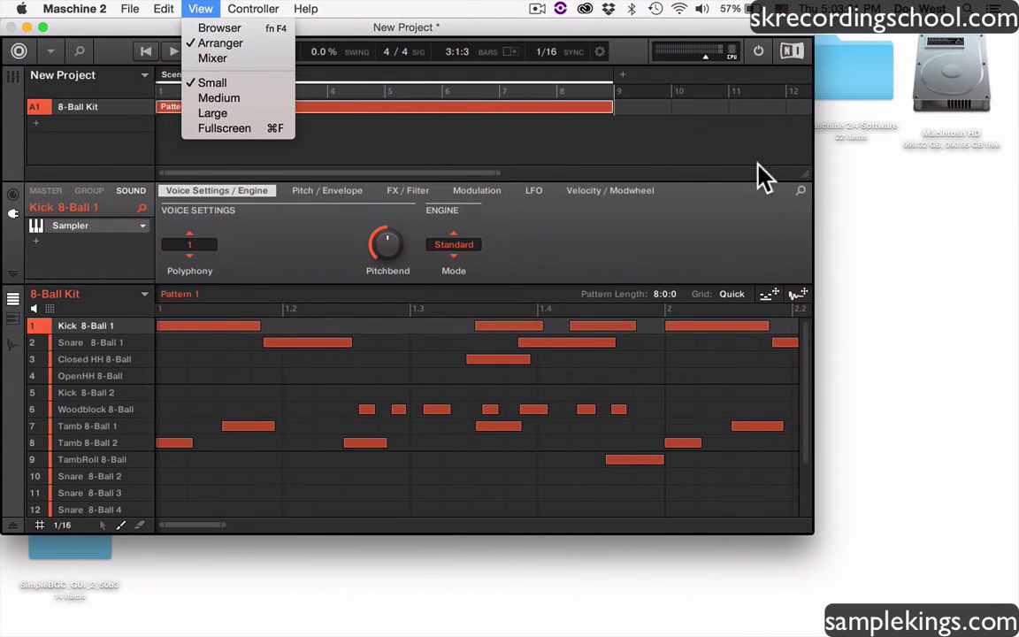
left_click(742, 252)
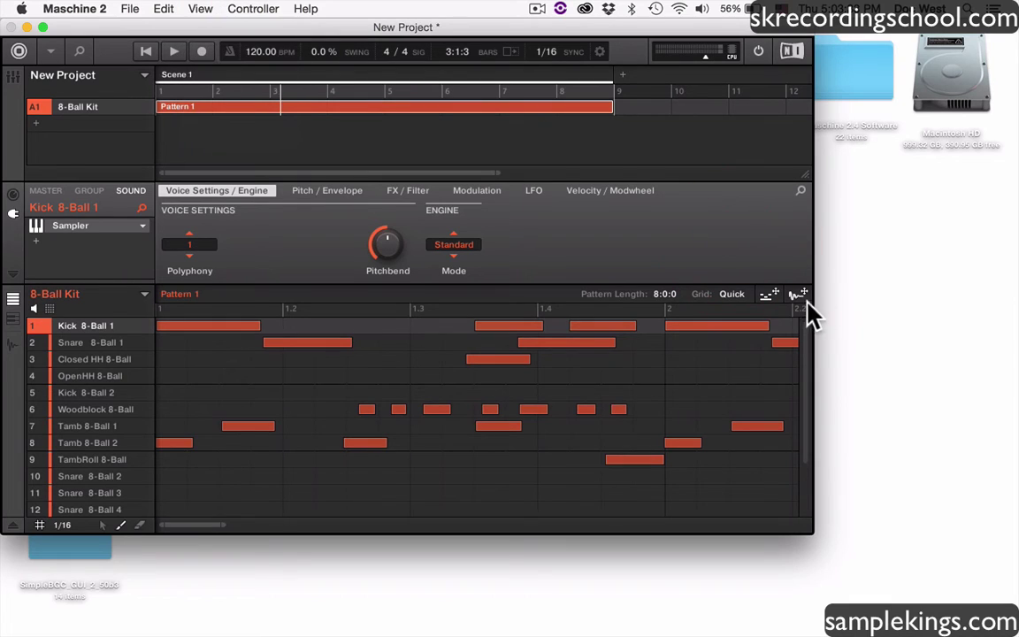
Drag Pattern 1 onto the desktop as '8-Ball Kit - Pattern 1 - 120 - 1.wav' and select it.
left_click_drag(796, 298, 792, 301)
left_click_drag(790, 301, 882, 371)
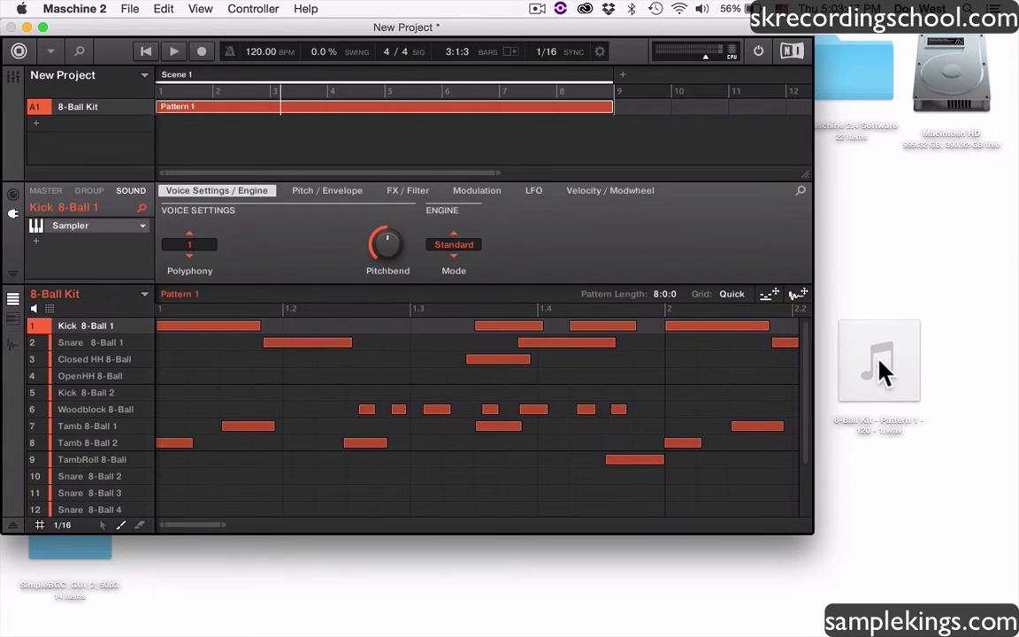
left_click(883, 364)
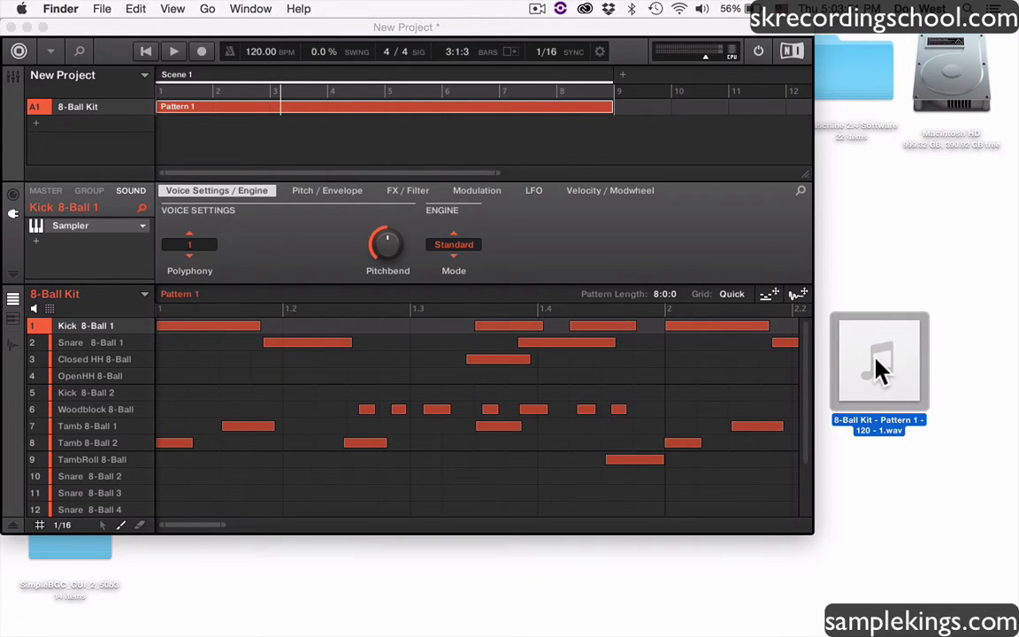
Open '8-Ball Kit - Pattern 1 - 120 - 1.wav' with QuickTime Player 7 via its context menu.
right_click(880, 368)
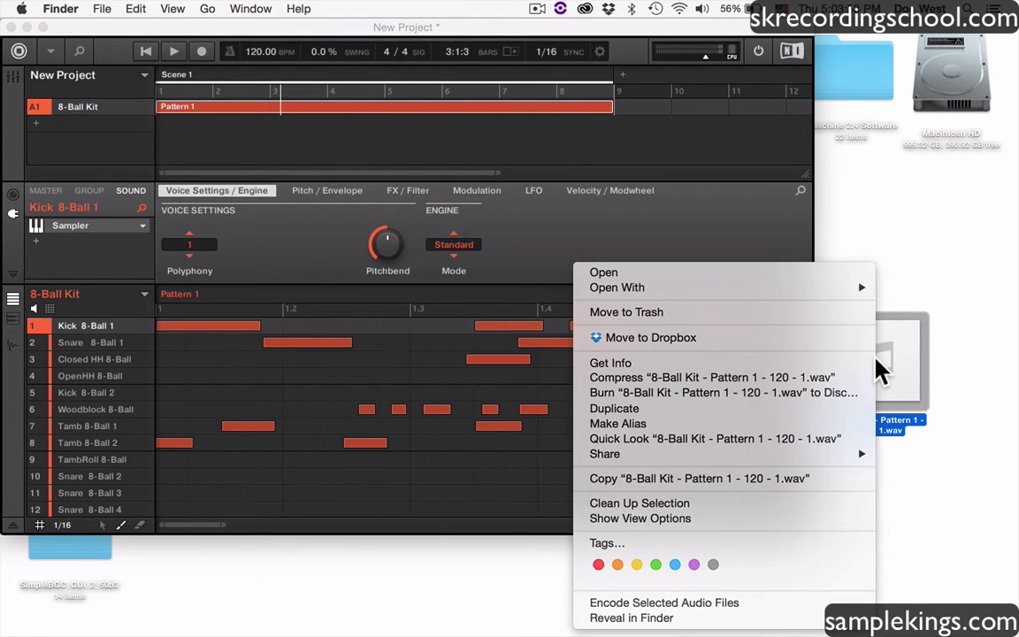
mouse_move(810, 288)
mouse_move(644, 291)
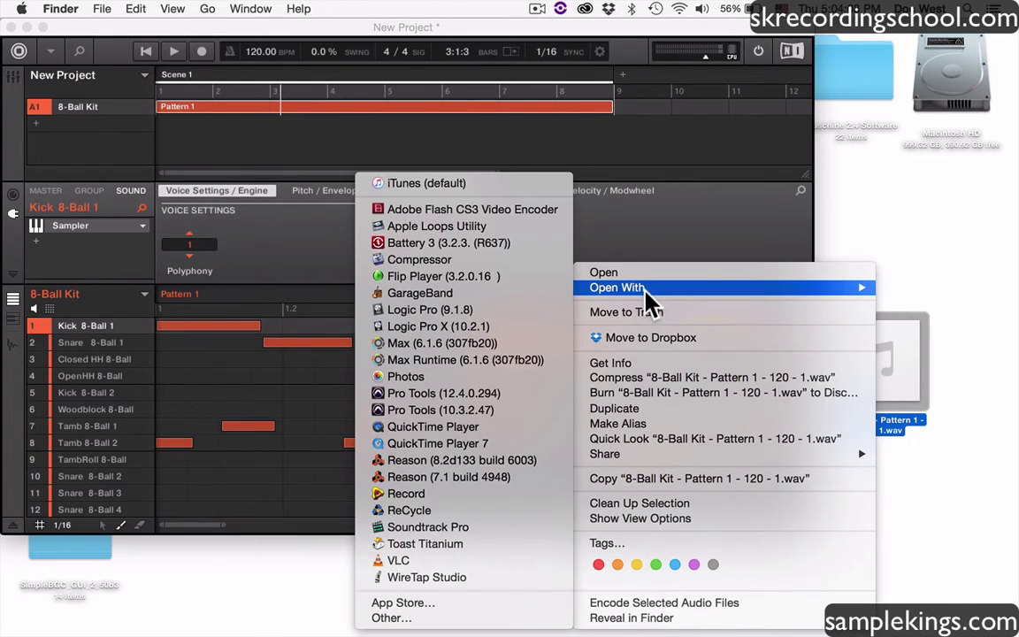
left_click(497, 443)
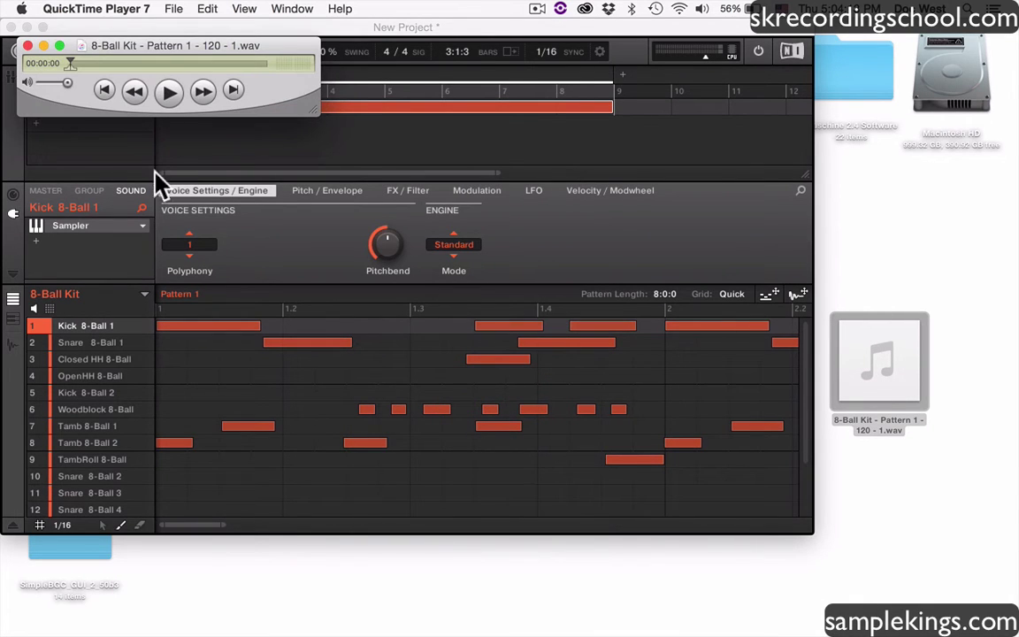
Play the exported WAV in QuickTime for about seven seconds, pause it, and close the player.
left_click(168, 92)
left_click(169, 92)
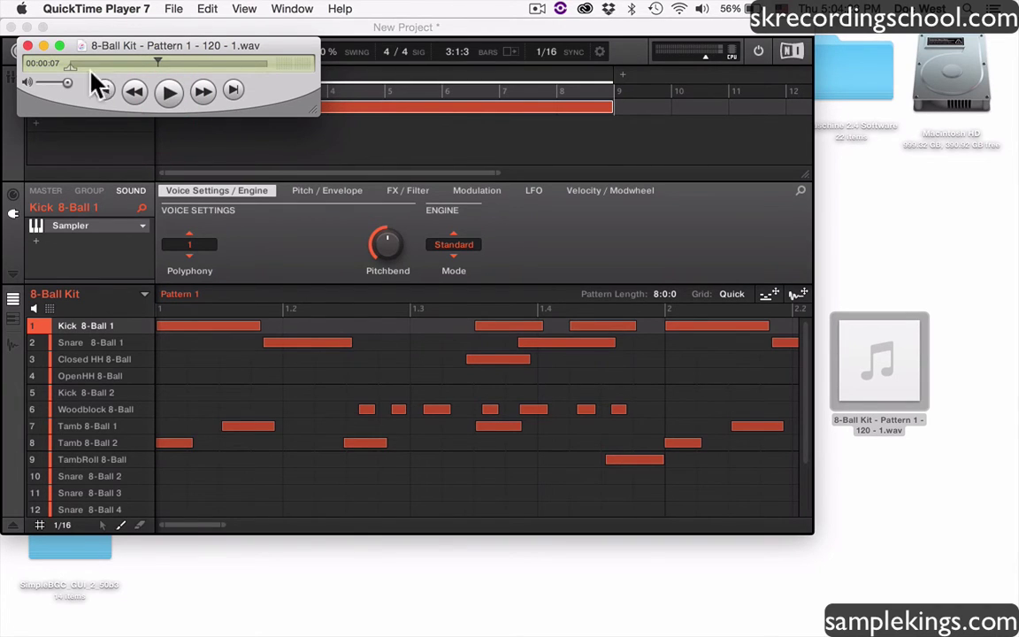
left_click(27, 45)
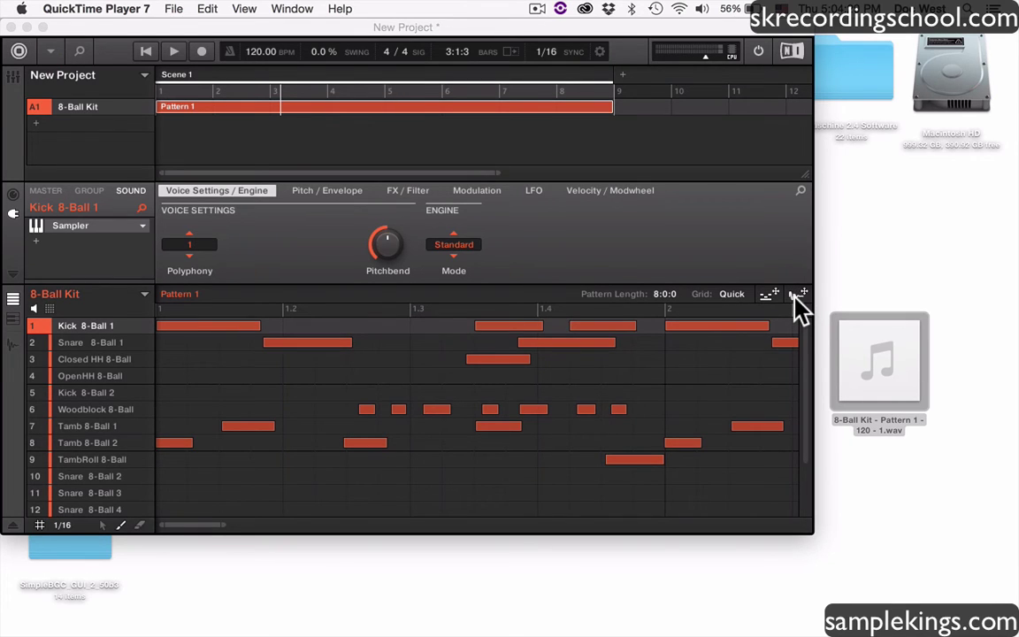
Drag the pattern to the desktop again, select the new file, and return Maschine 2 to fullscreen.
left_click_drag(796, 307, 846, 189)
left_click(864, 205)
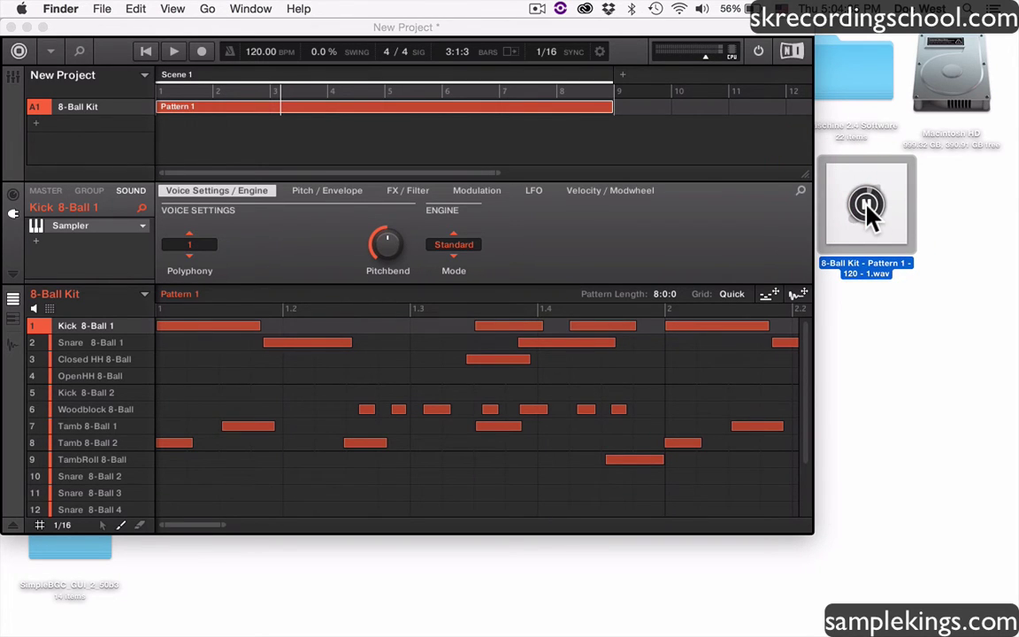
left_click(759, 290)
left_click_drag(758, 290, 891, 387)
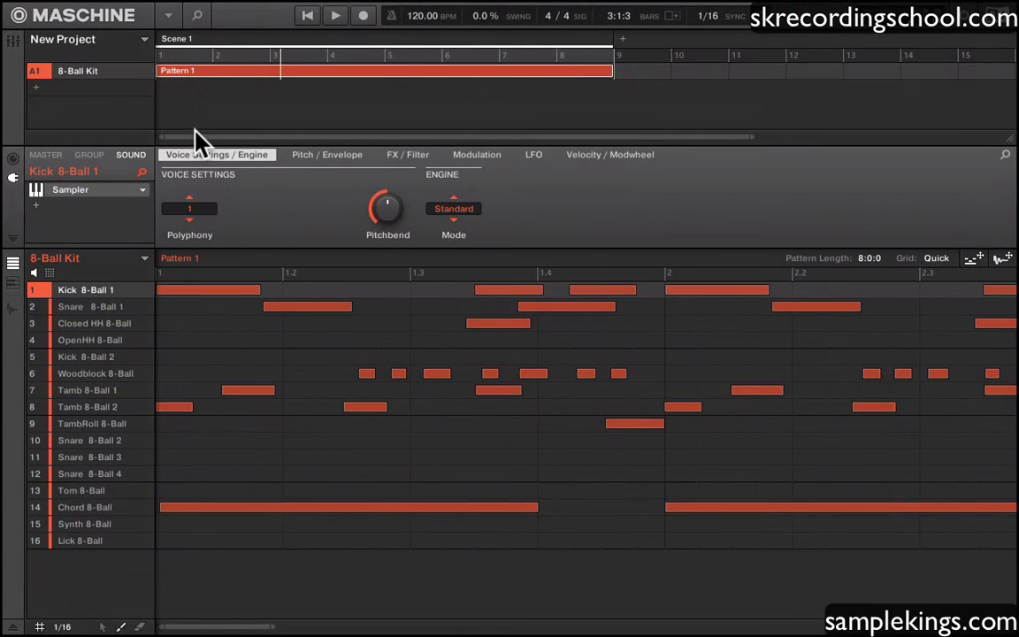
Mute the Closed HH 8-Ball sound, start the pattern from the top, then unmute it.
left_click(64, 307)
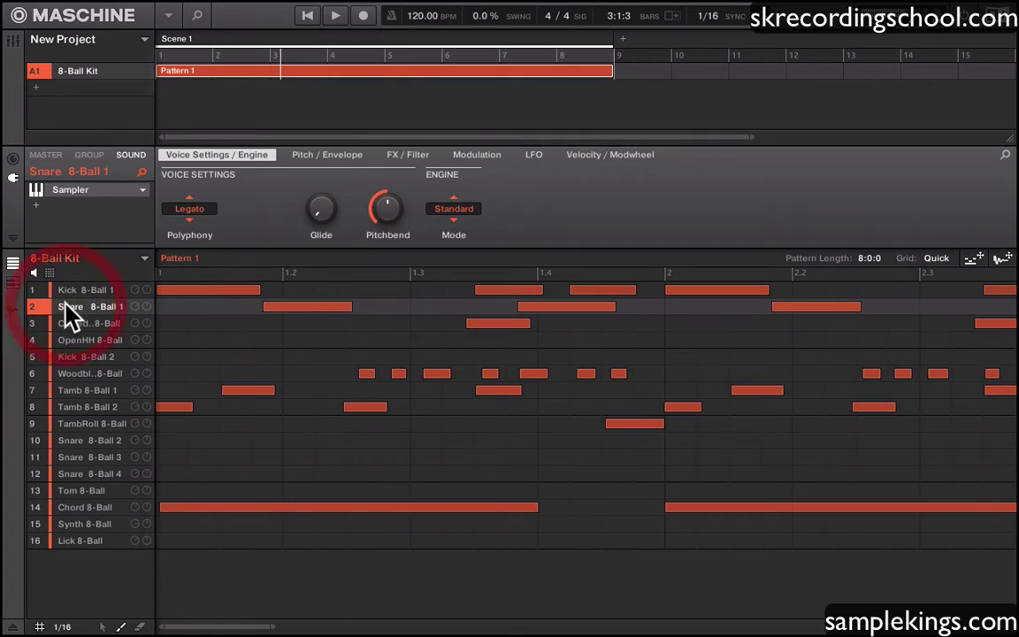
left_click(66, 323)
left_click(35, 324)
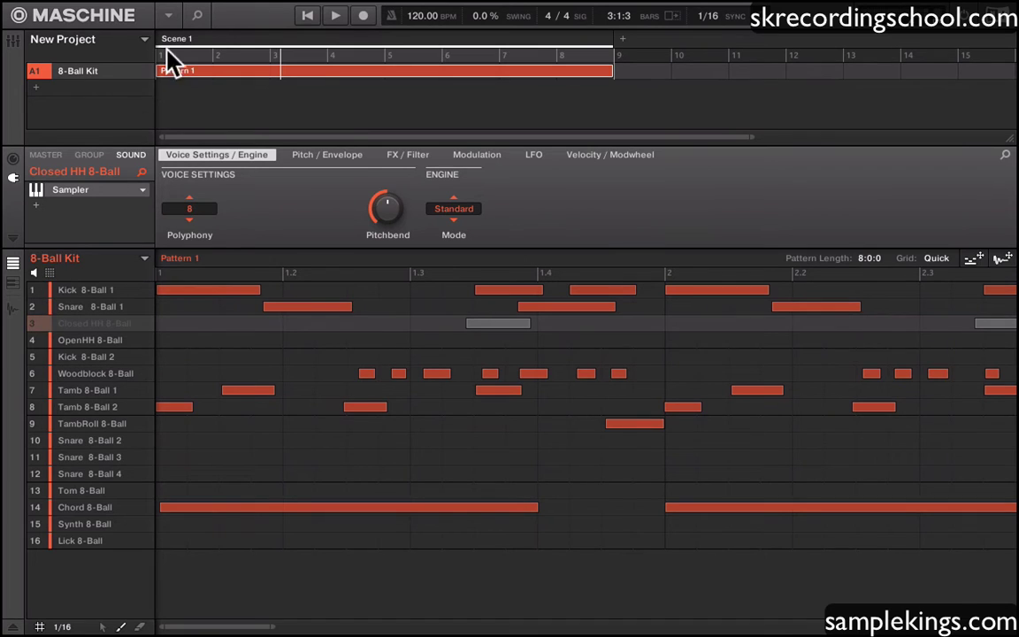
left_click(307, 15)
left_click(37, 292)
Mute Kick 8-Ball 1, Kick 8-Ball 2, Woodblock 8-Ball and Tamb 8-Ball 2 during playback.
left_click(34, 325)
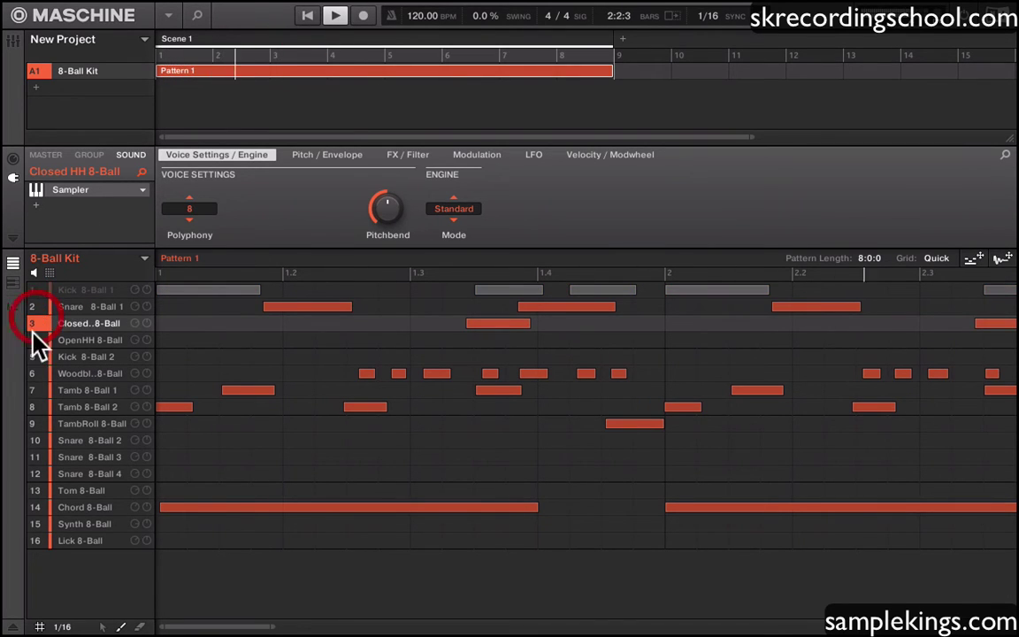
left_click(32, 358)
left_click(33, 375)
left_click(32, 406)
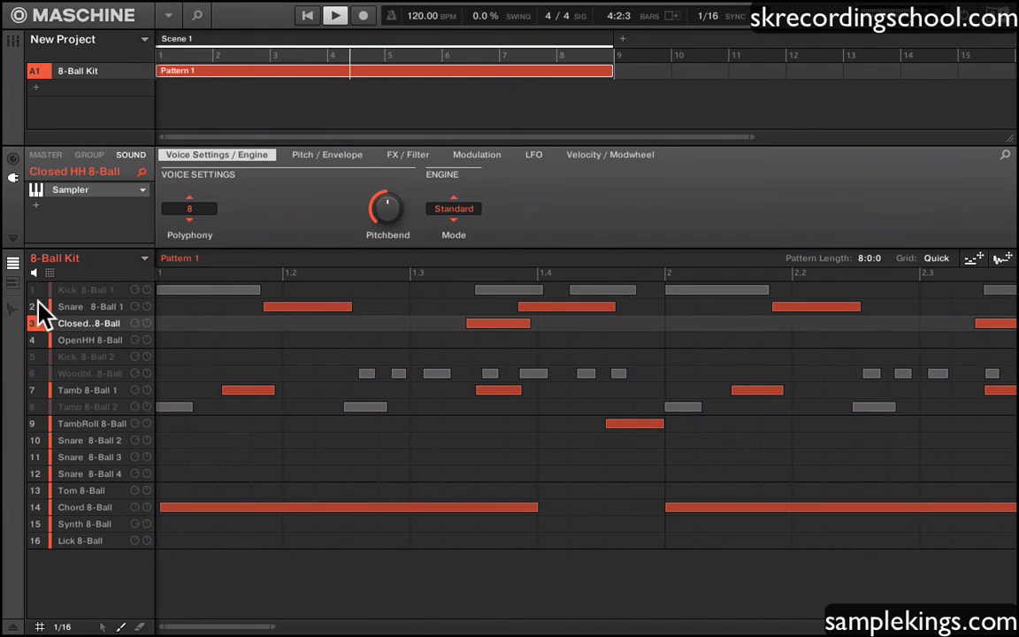
Unmute both kicks, the woodblock and Tamb 8-Ball 2, stop playback, and reselect the Snare and Closed HH sounds.
left_click(34, 290)
left_click(34, 357)
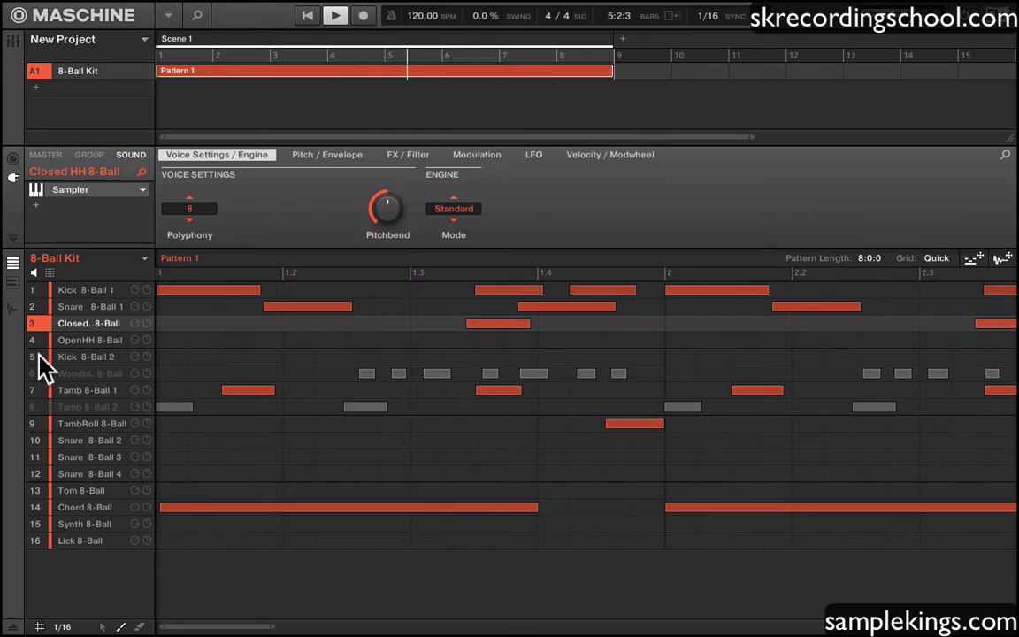
left_click(33, 373)
left_click(33, 406)
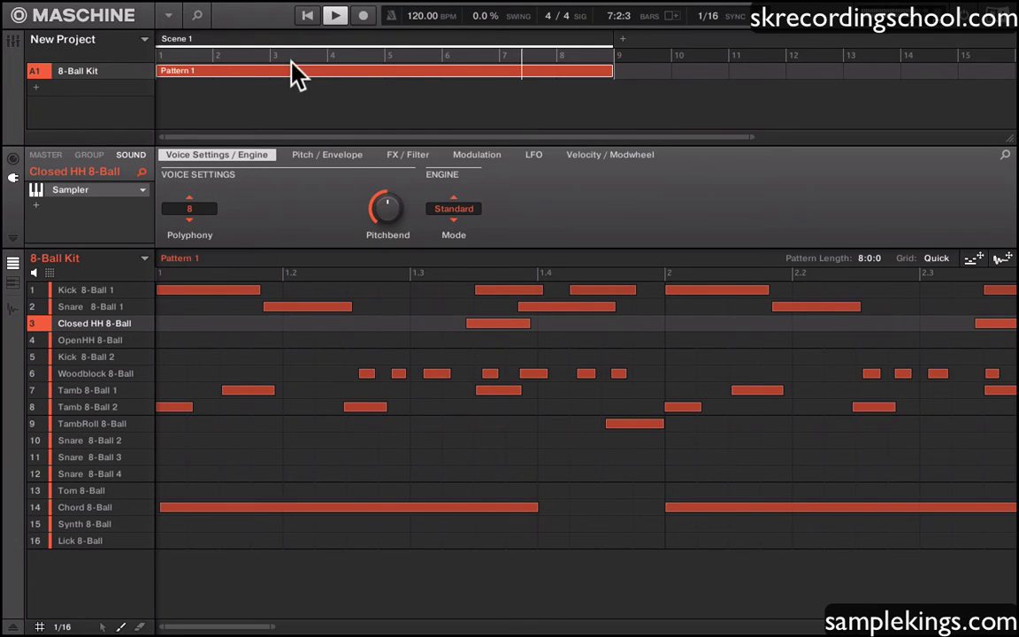
left_click(335, 15)
left_click(71, 306)
left_click(75, 324)
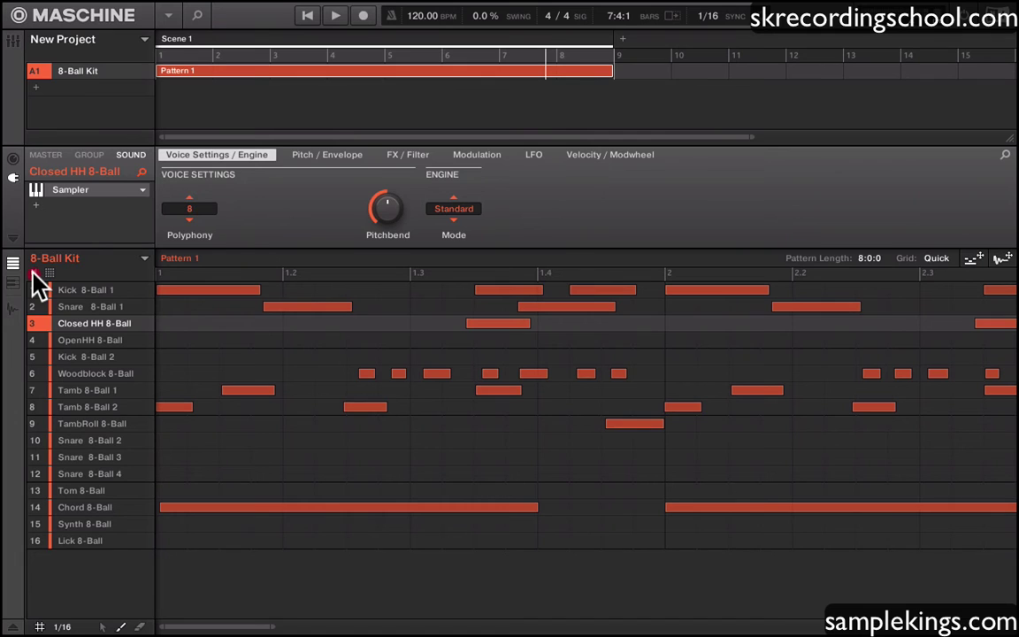
left_click(90, 306)
left_click(85, 344)
left_click(82, 374)
left_click(74, 423)
left_click(76, 439)
left_click(75, 390)
left_click(78, 341)
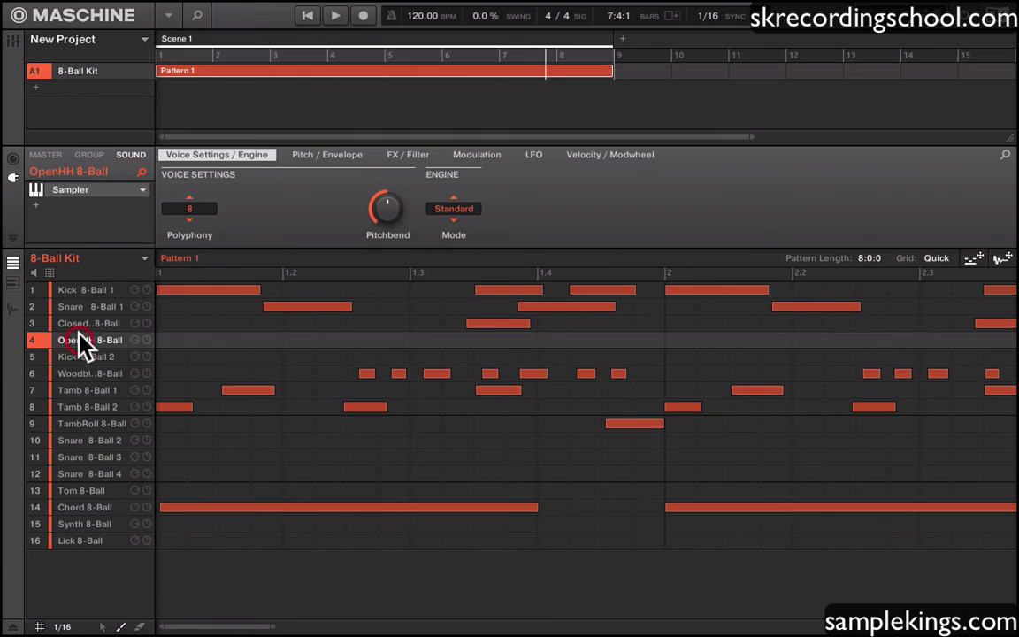
left_click(81, 293)
left_click(72, 338)
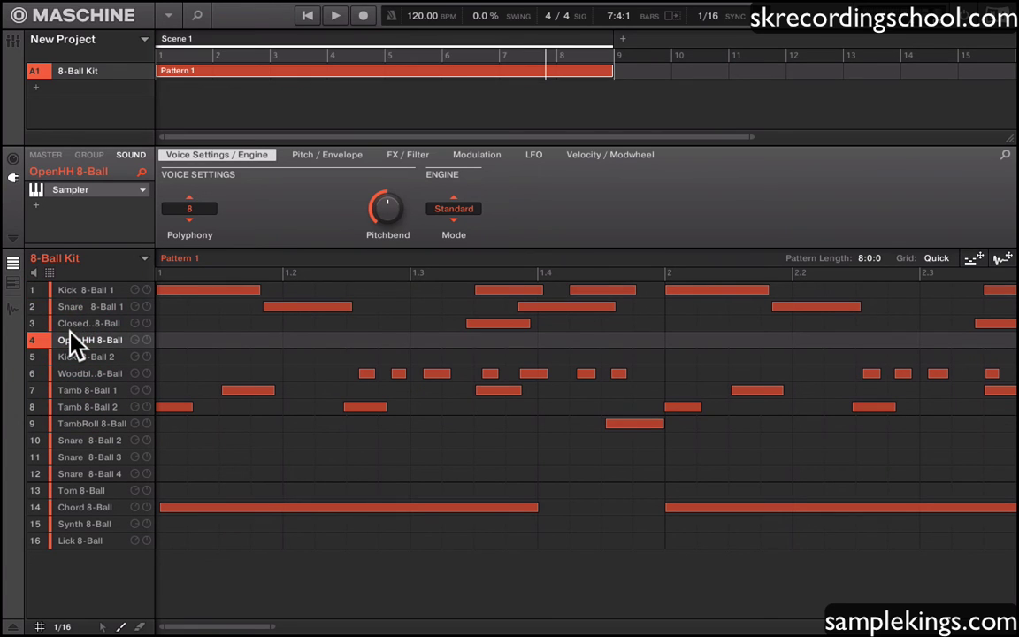
left_click(49, 273)
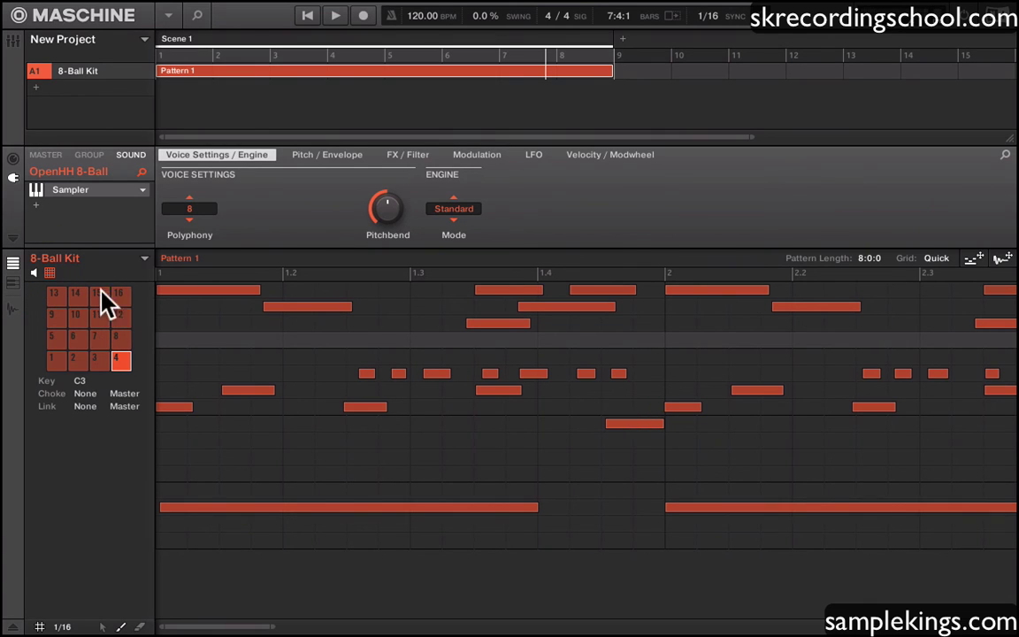
left_click(117, 356)
left_click(95, 338)
left_click(74, 339)
left_click(74, 360)
left_click(55, 361)
left_click(56, 321)
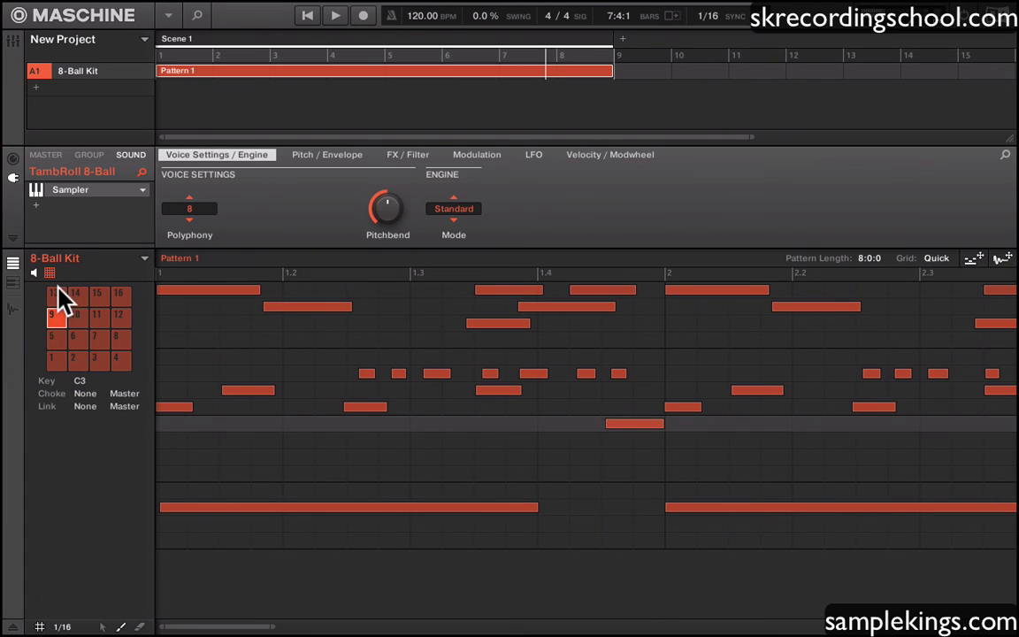
left_click(99, 294)
left_click(120, 297)
left_click(117, 316)
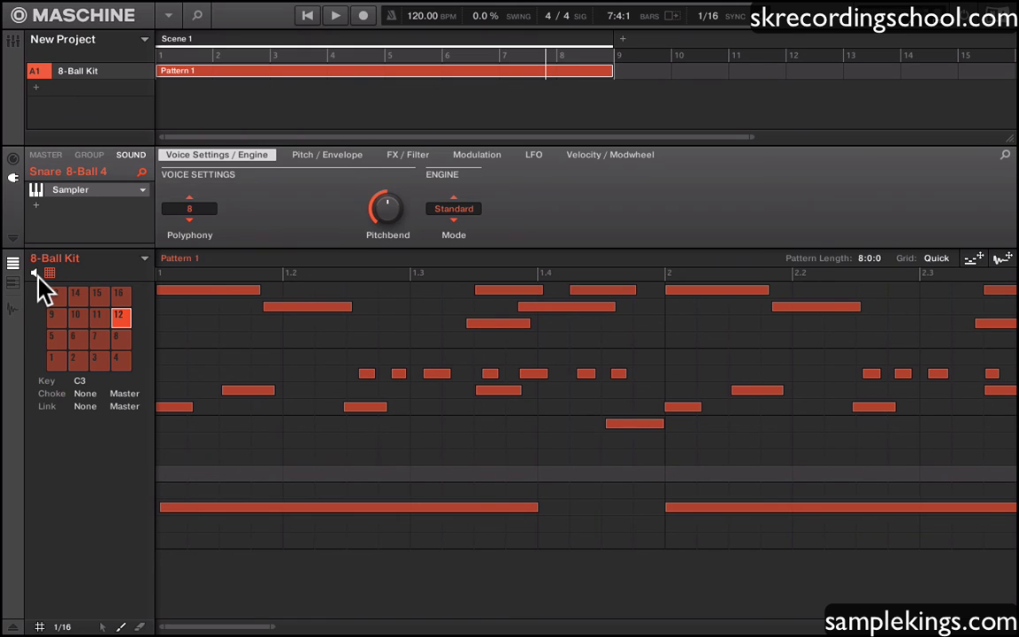
left_click(37, 274)
left_click(80, 316)
left_click(97, 340)
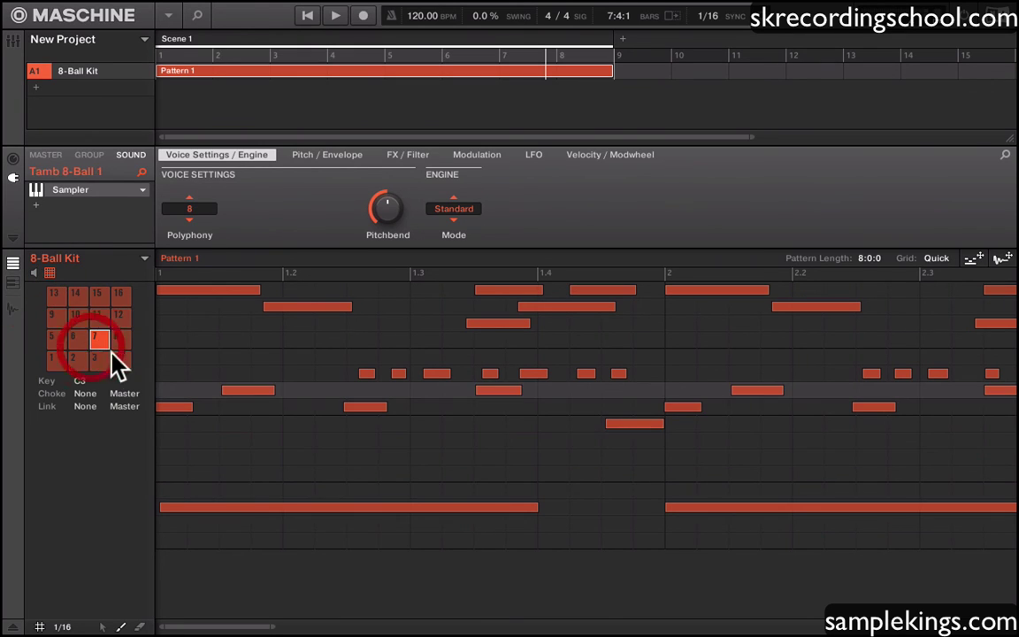
left_click(117, 358)
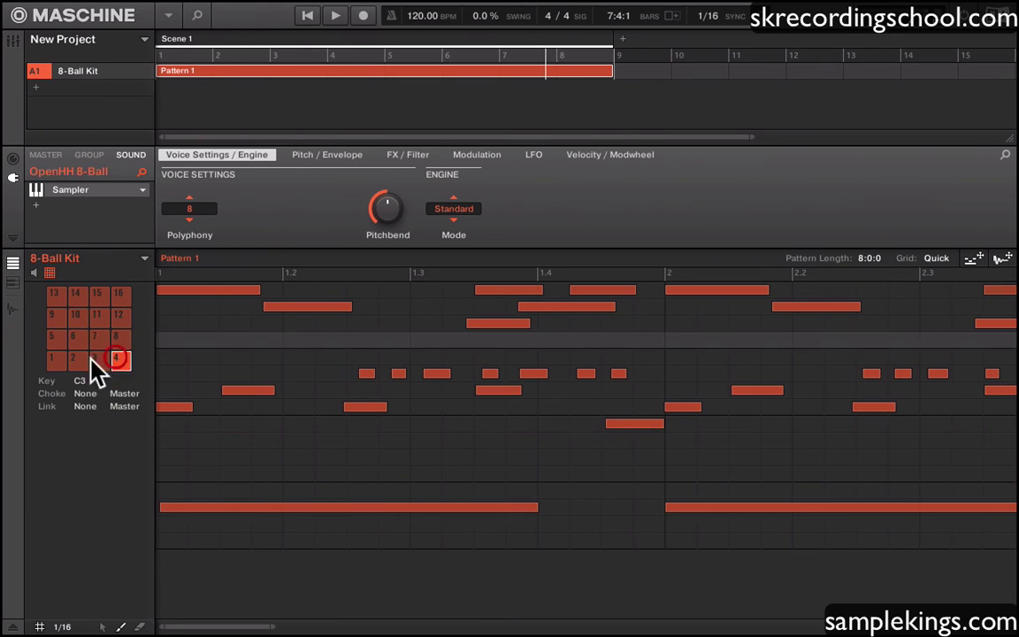
left_click(49, 273)
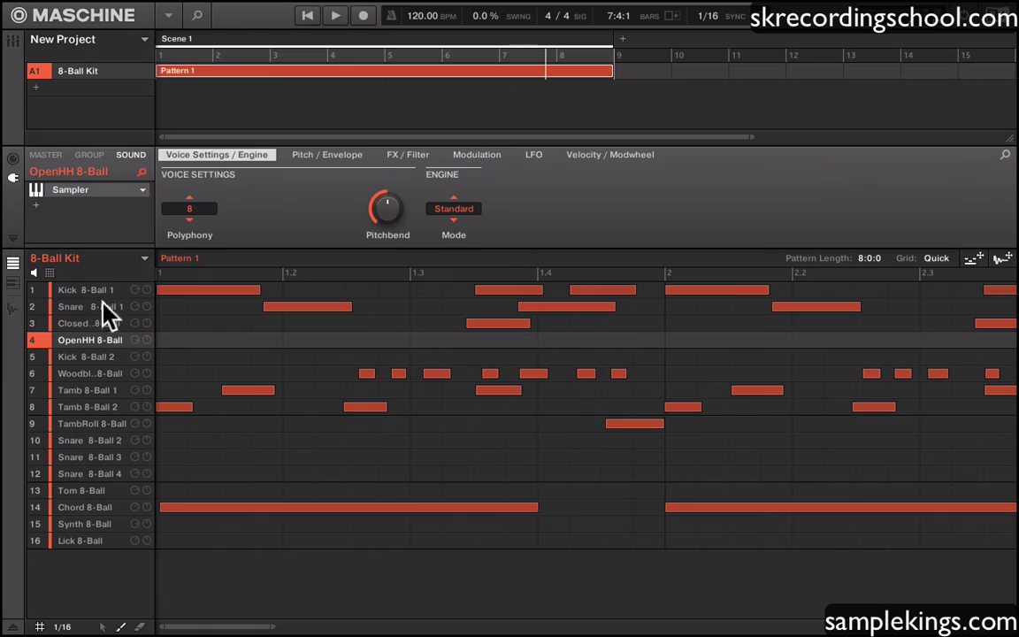
left_click(73, 356)
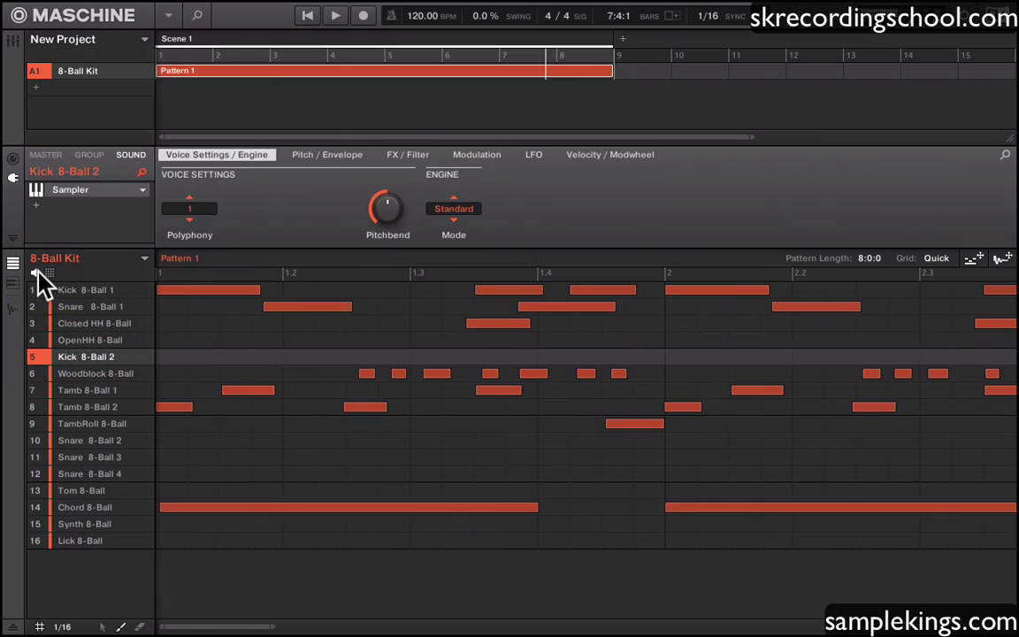